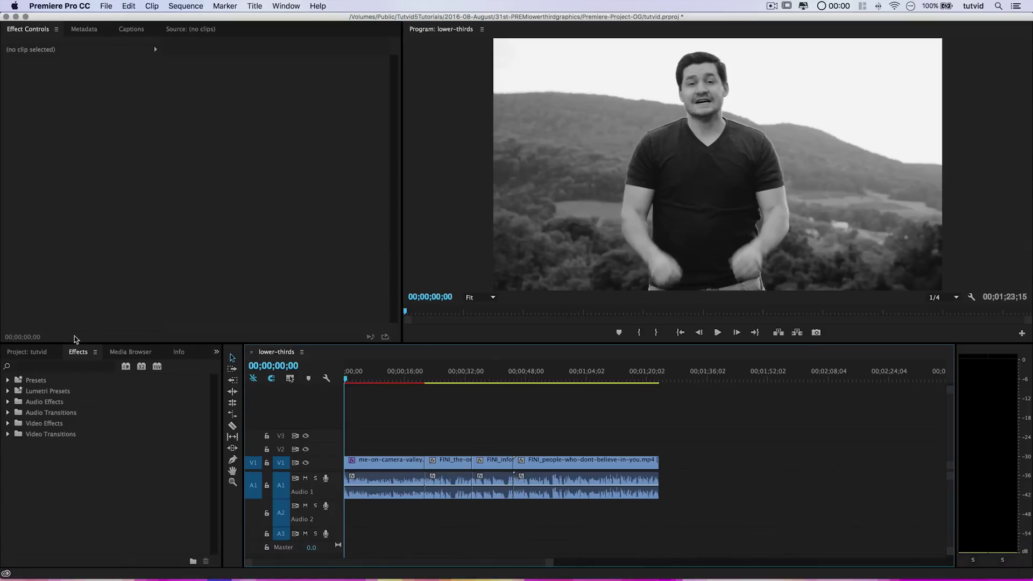
Open the Window menu to see the panels that can be shown in the workspace.
left_click(291, 5)
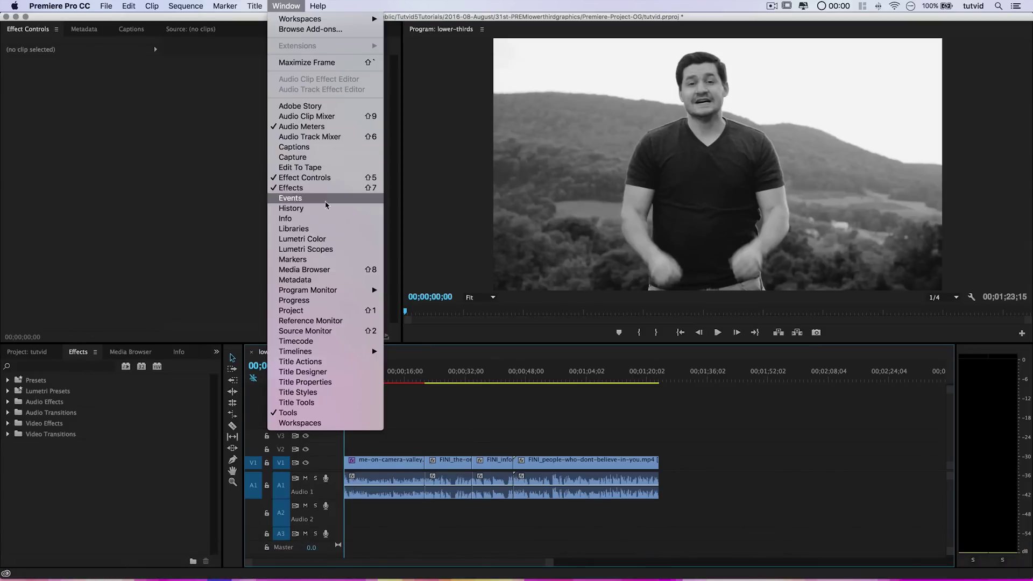
left_click(120, 469)
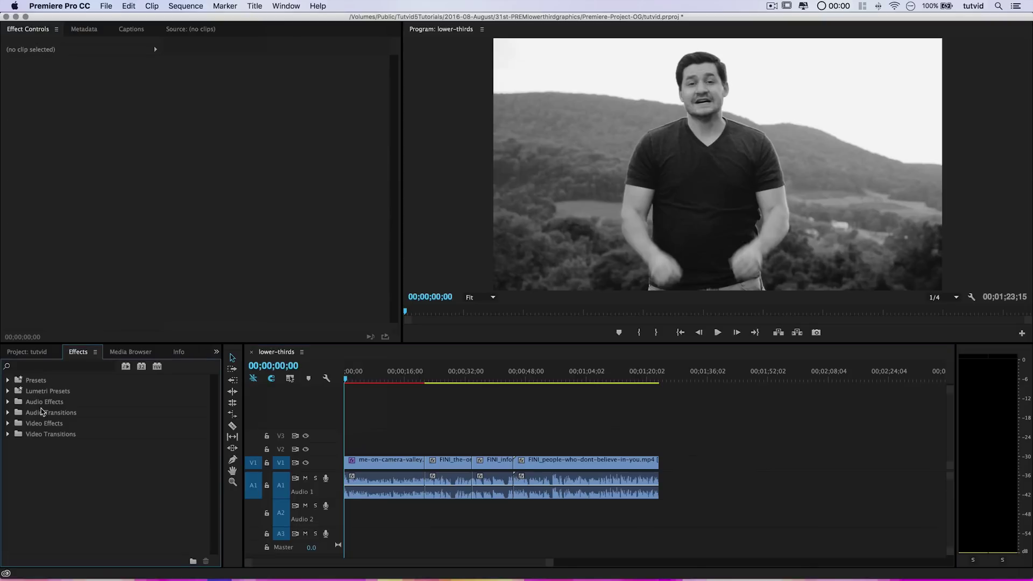
left_click(41, 412)
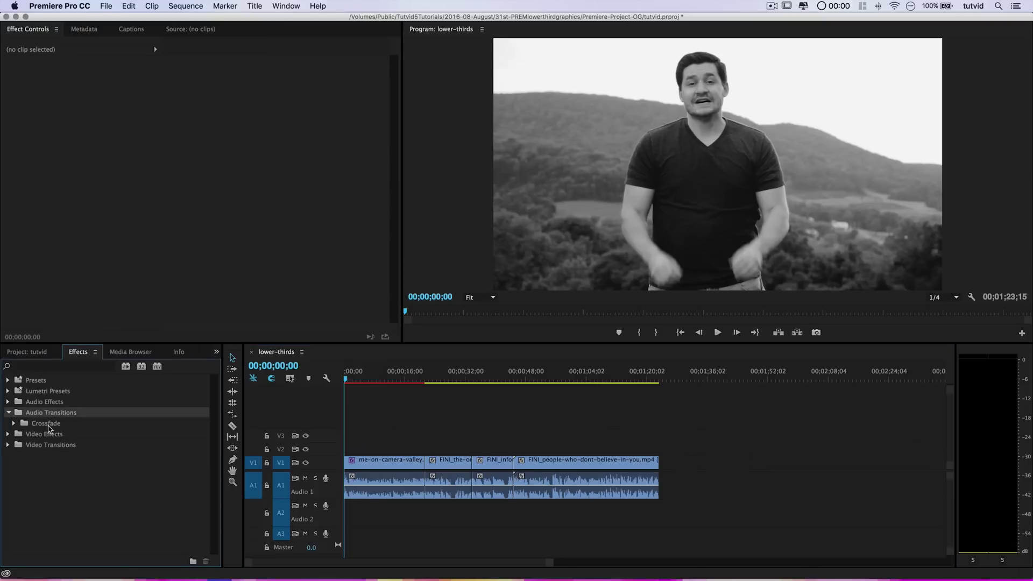
double_click(35, 423)
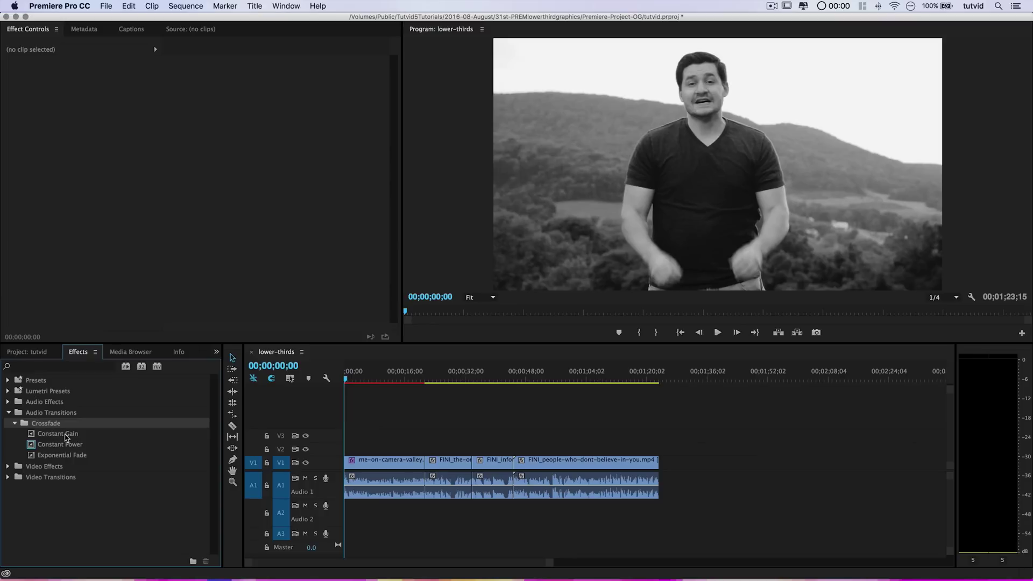
double_click(56, 478)
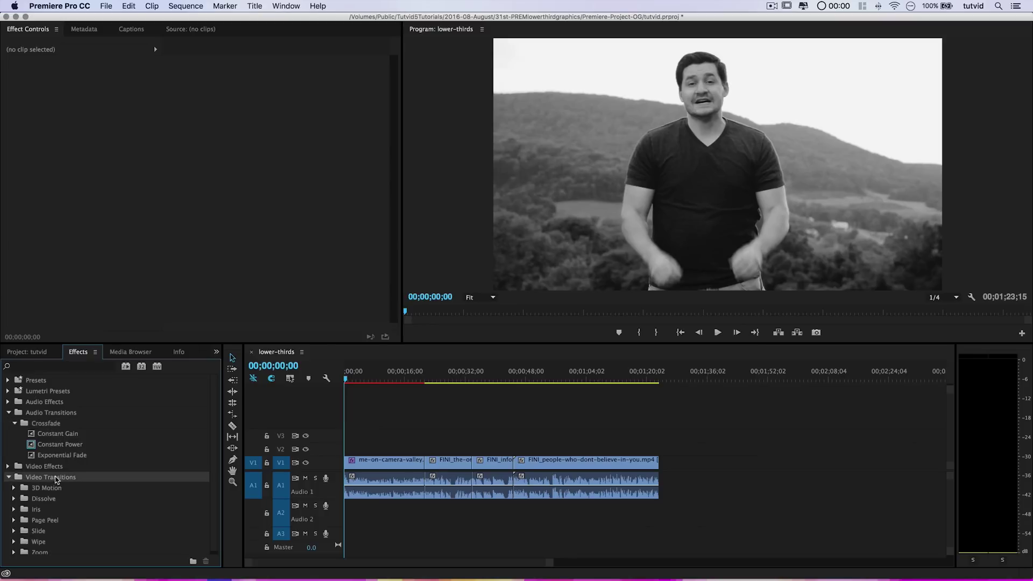
scroll(68, 492, "down", 1)
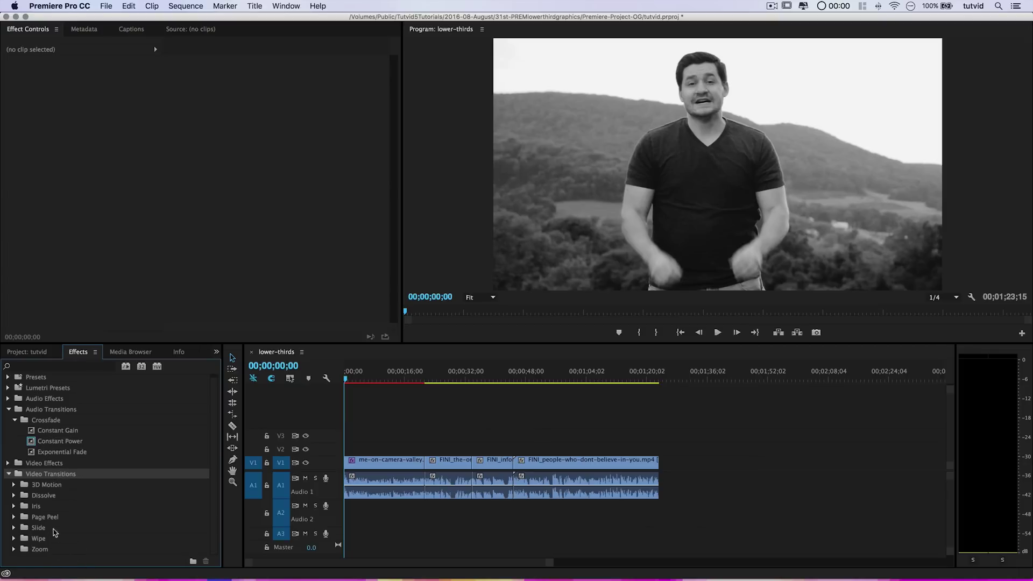
left_click(43, 497)
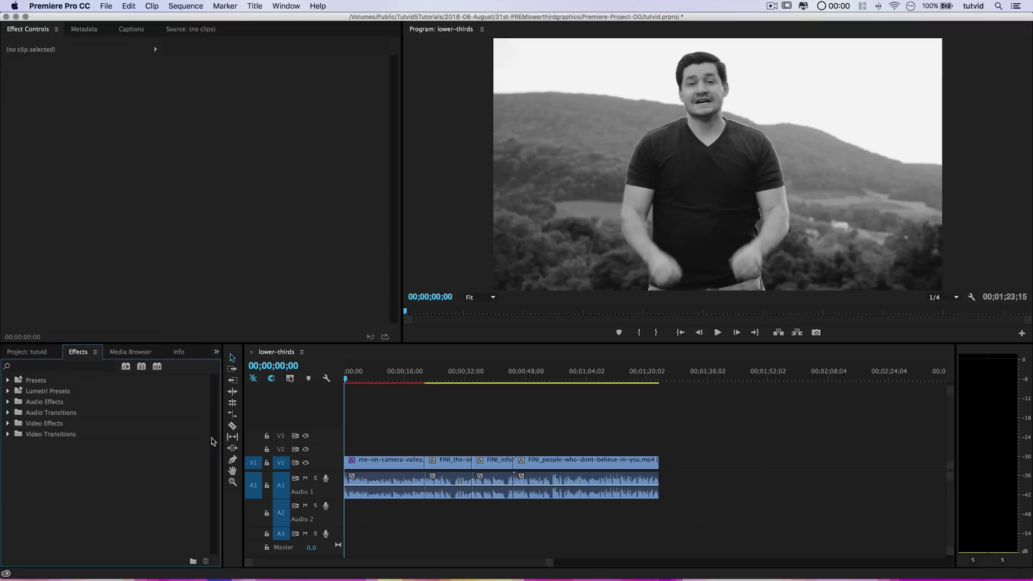
Zoom in on the me-on-camera-valley.MOV / FINI cut, add a Cross Dissolve there, and scrub through it.
mouse_move(417, 381)
left_mouse_down()
mouse_move(442, 395)
mouse_move(418, 383)
mouse_move(433, 388)
mouse_move(422, 394)
left_mouse_up()
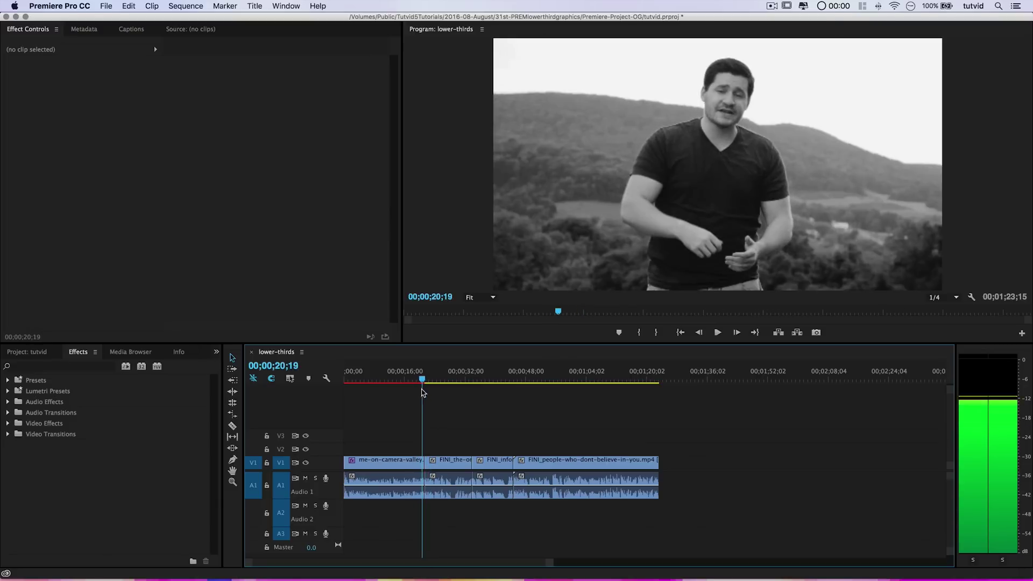
key("=")
key("=")
key("=")
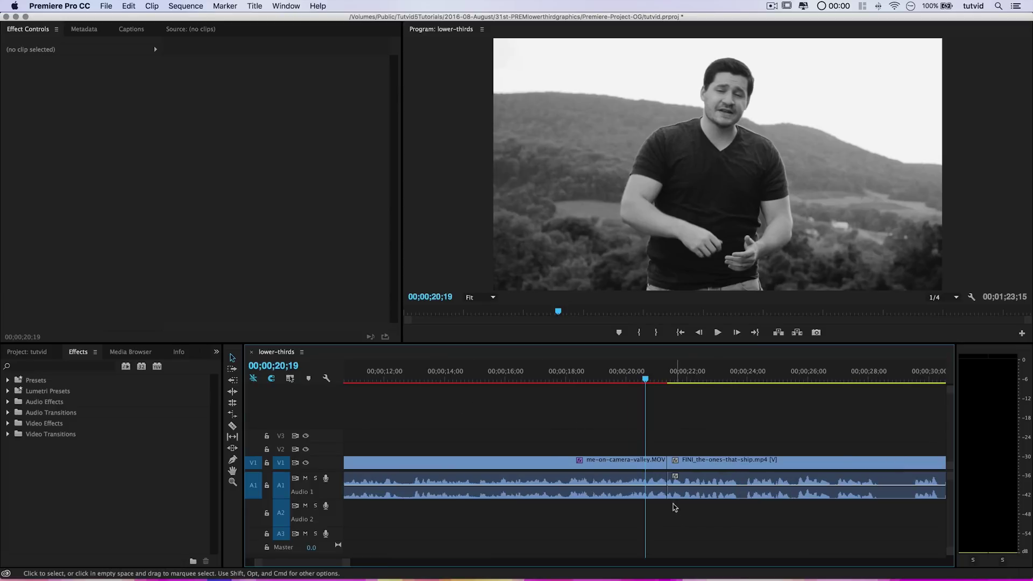
double_click(44, 435)
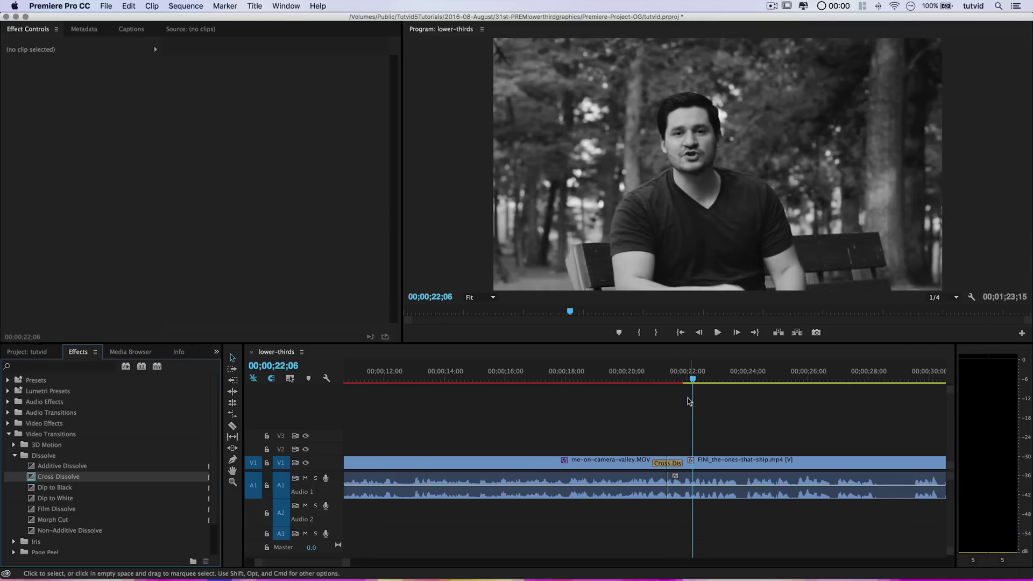
left_click_drag(689, 401, 641, 405)
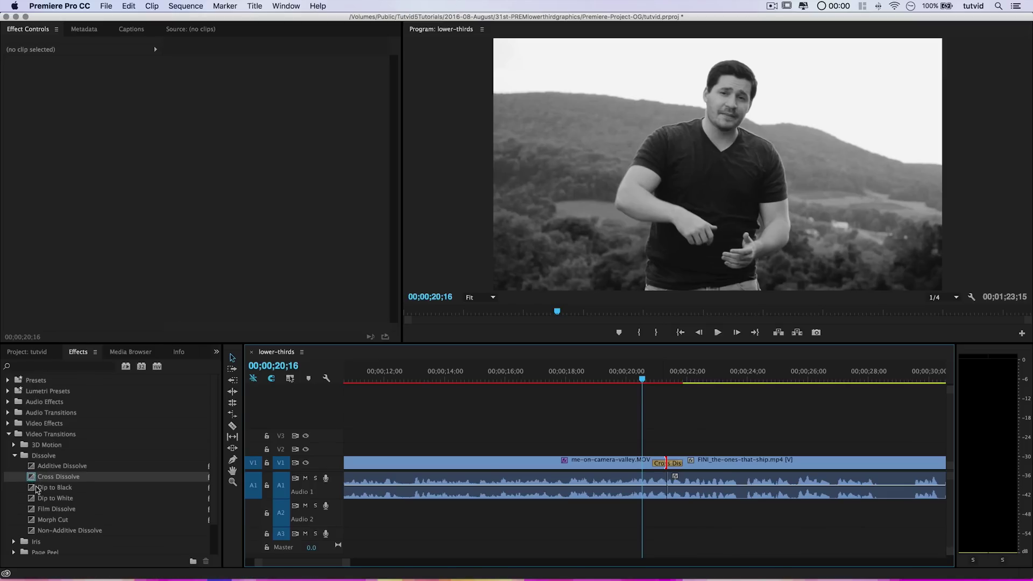
left_click(56, 540)
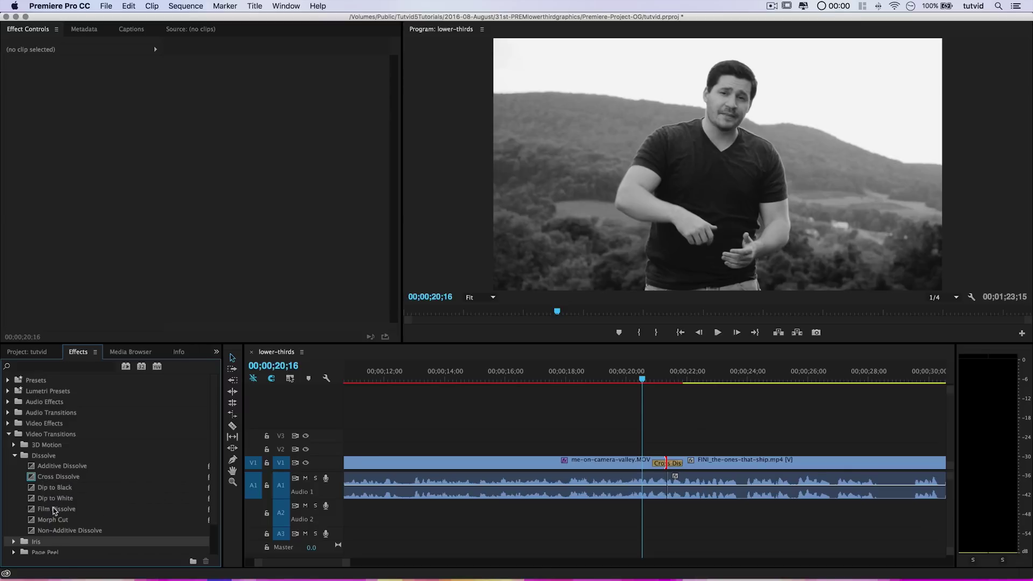
left_click(57, 520)
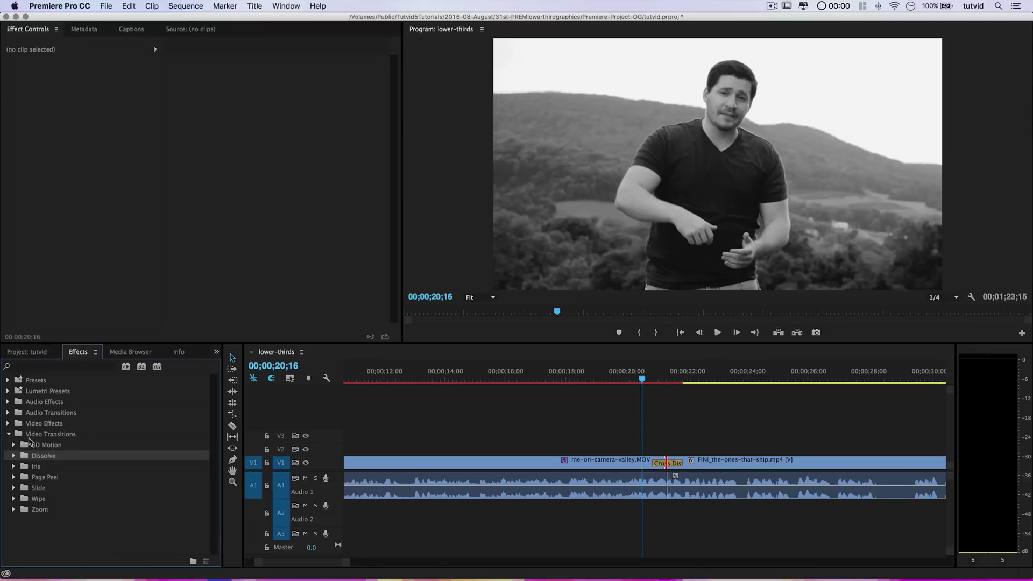
Try a Constant Power crossfade on the audio cut, undo it, then marquee-select all four clips.
double_click(42, 414)
left_click(47, 445)
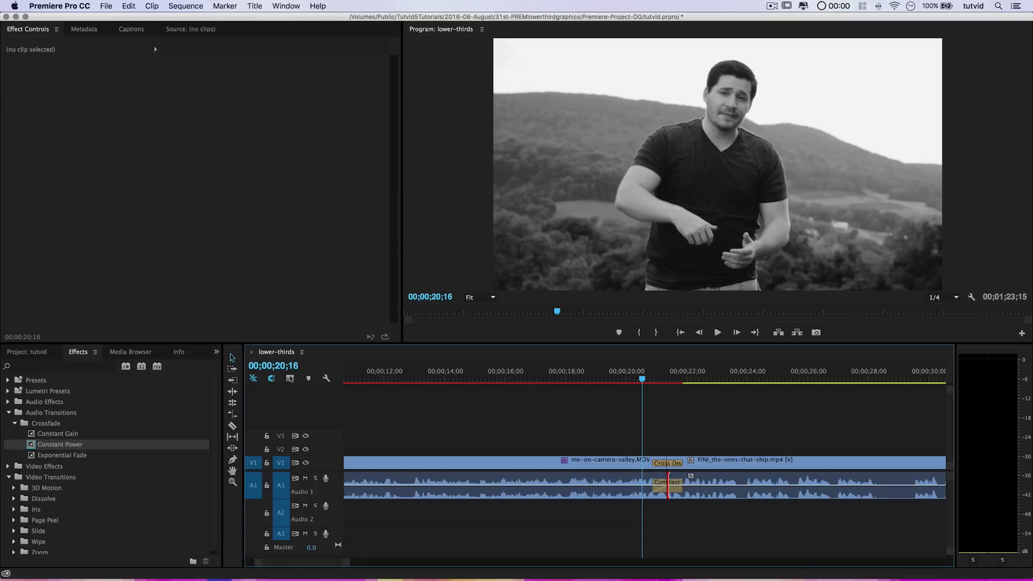
key("super+z")
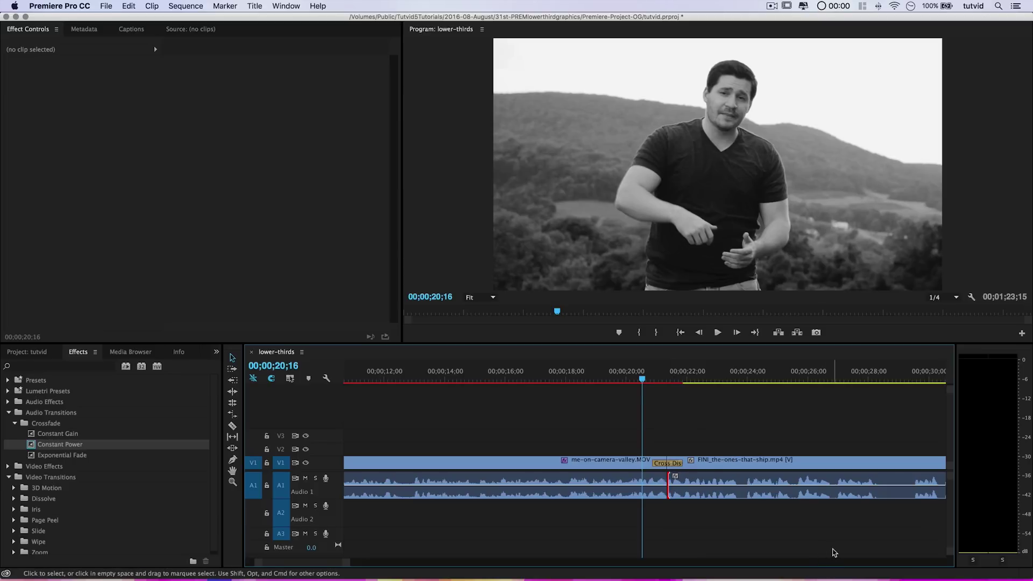
key("shift")
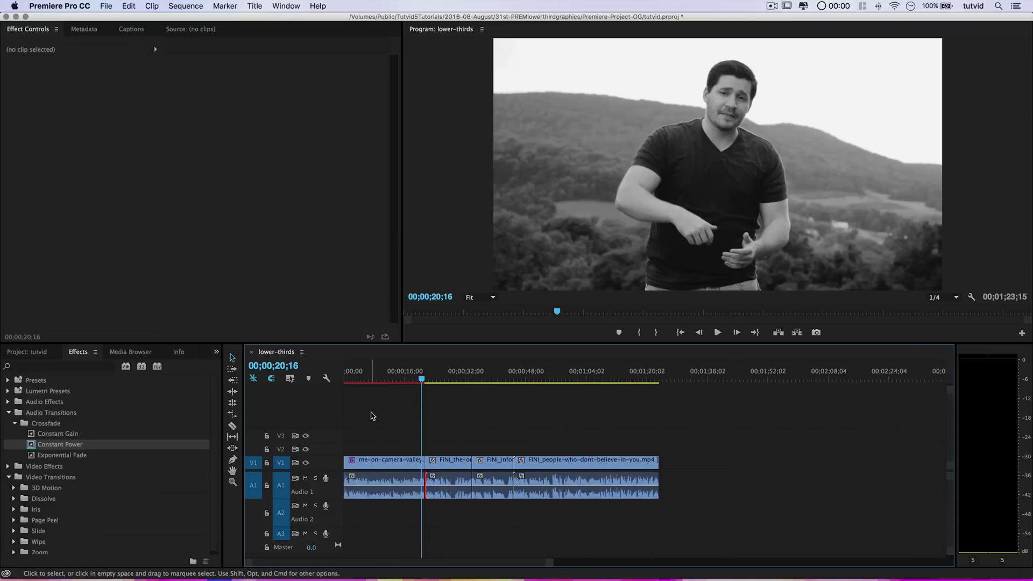
left_click_drag(372, 416, 595, 529)
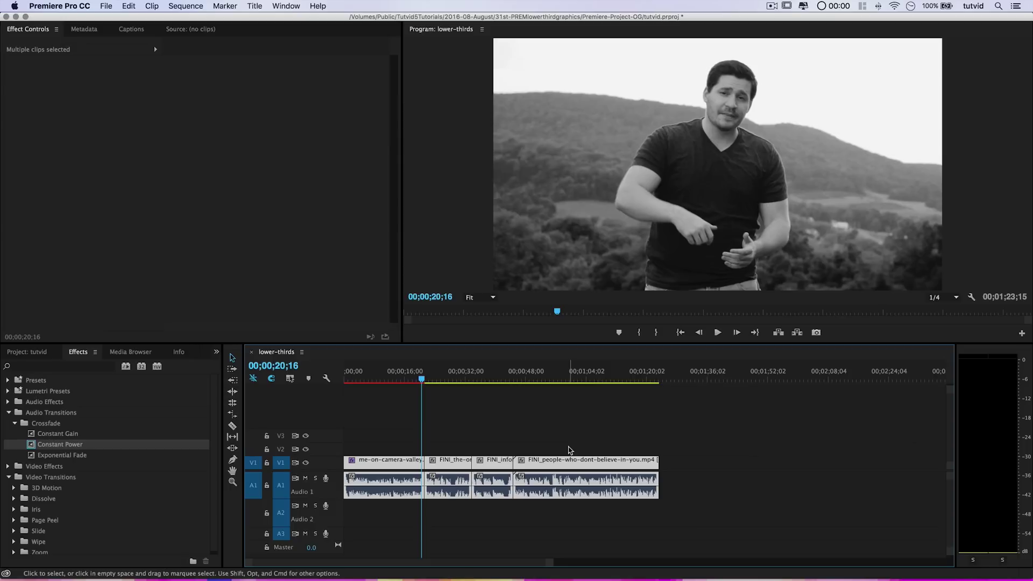
Apply the default transition to the selected clips and the video clips, then zoom in and play the first cut.
key("shift+d")
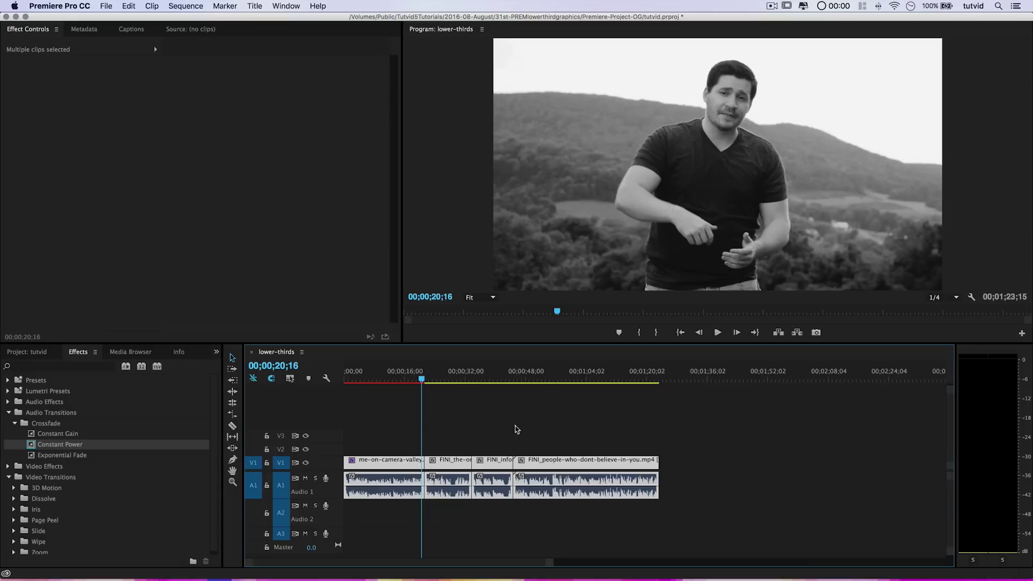
left_click_drag(398, 433, 574, 465)
key("shift+d")
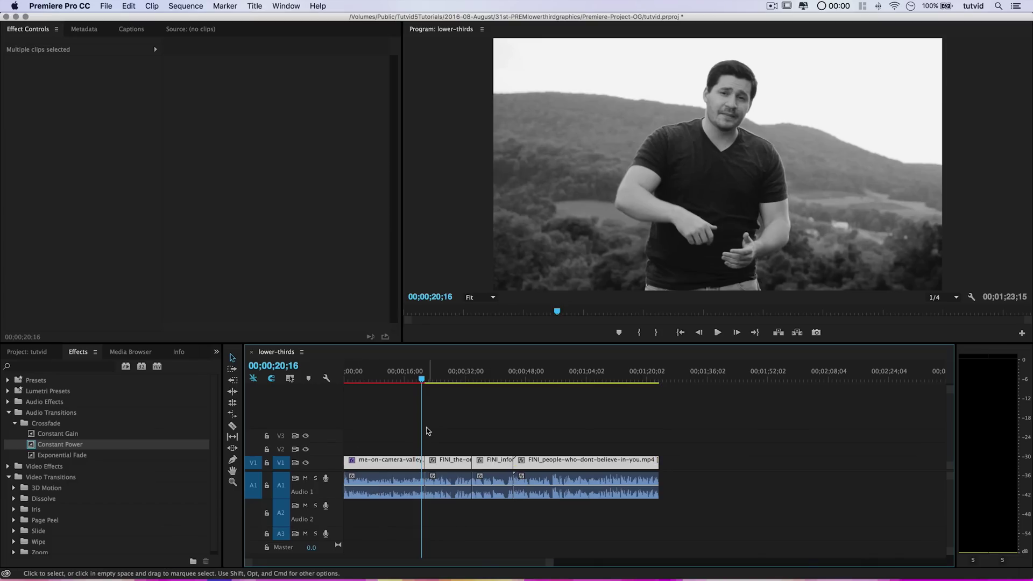
key("equal")
key("equal")
key("equal")
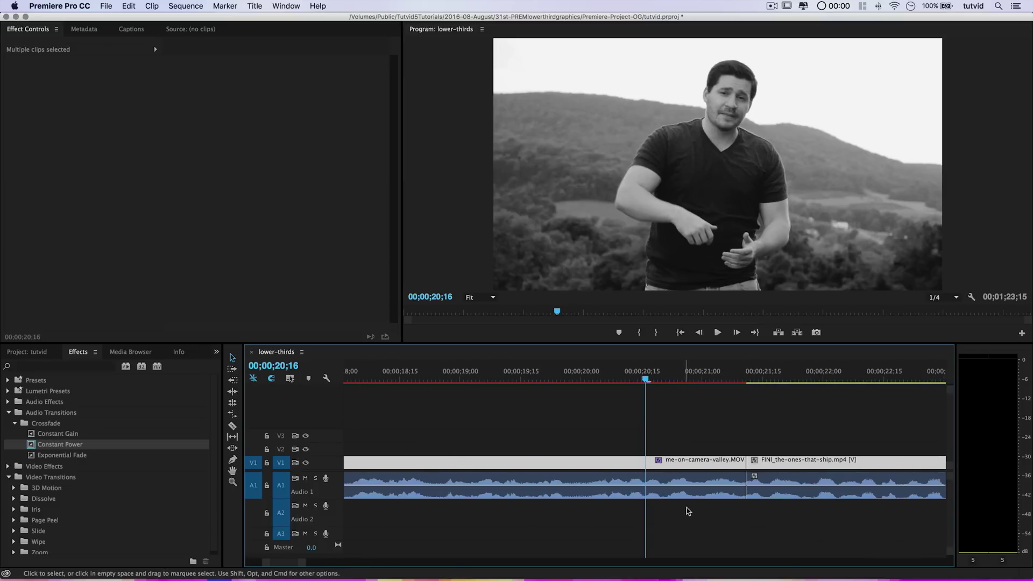
key("space")
key("space")
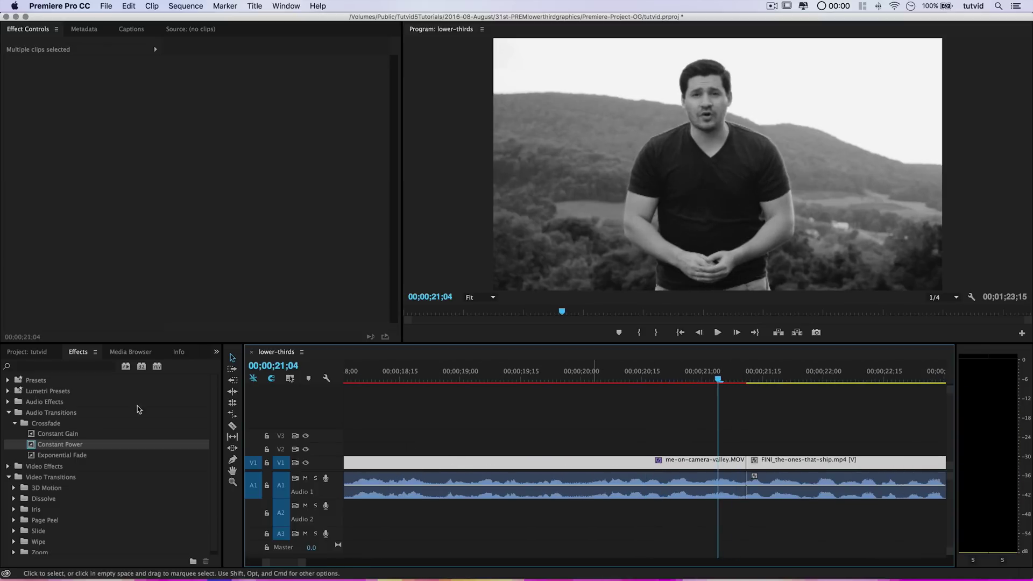
Place Cross Dissolve from Video Transitions > Dissolve on the V1 cut and select it to view its one-second settings.
double_click(43, 413)
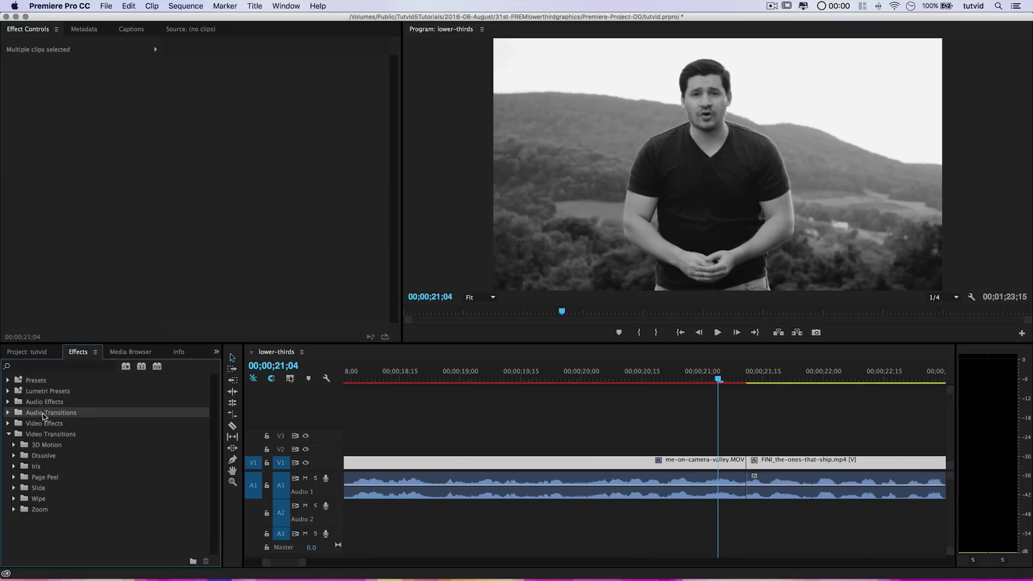
double_click(43, 455)
left_click_drag(58, 477, 661, 463)
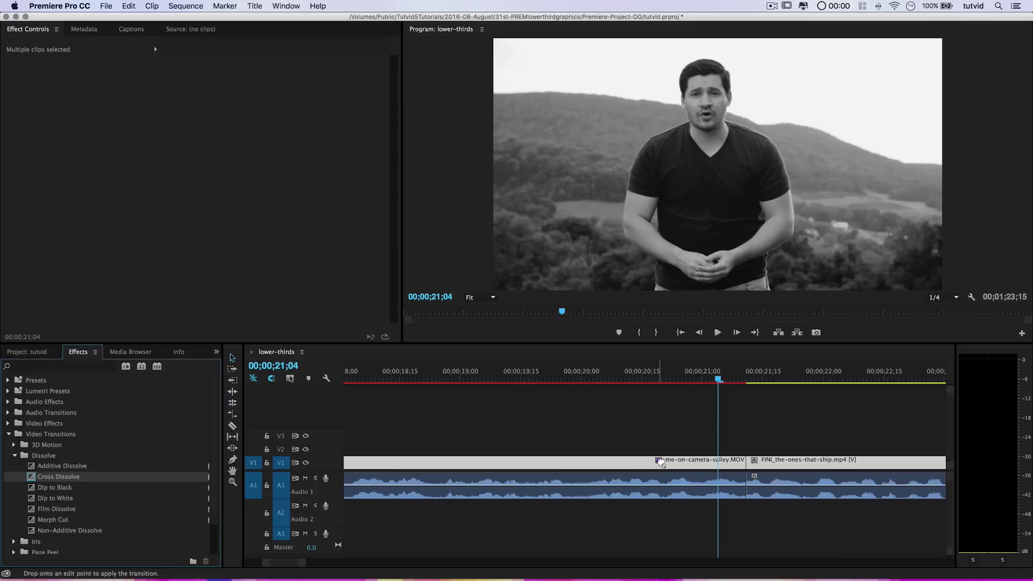
left_click_drag(741, 455, 742, 457)
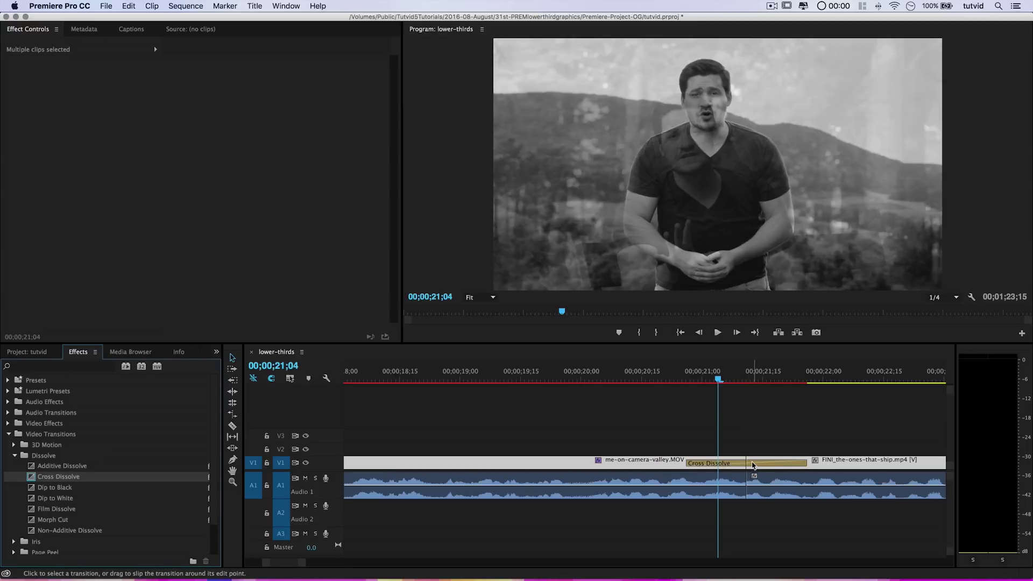
left_click(752, 464)
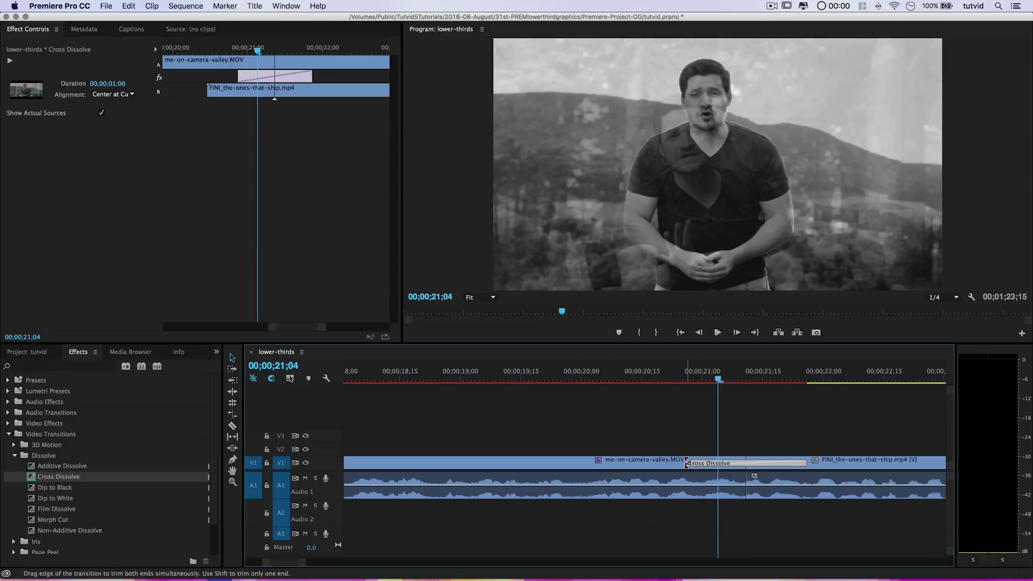
Trim the dissolve's edges, lengthening it and then shortening it back toward one second, and play it.
left_click_drag(688, 462, 638, 463)
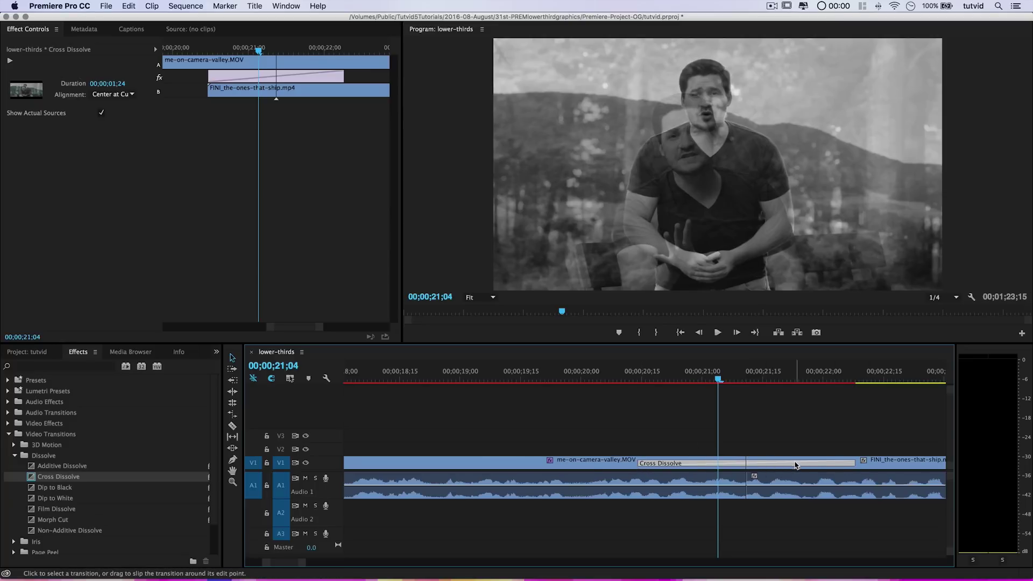
left_click_drag(796, 465, 740, 465)
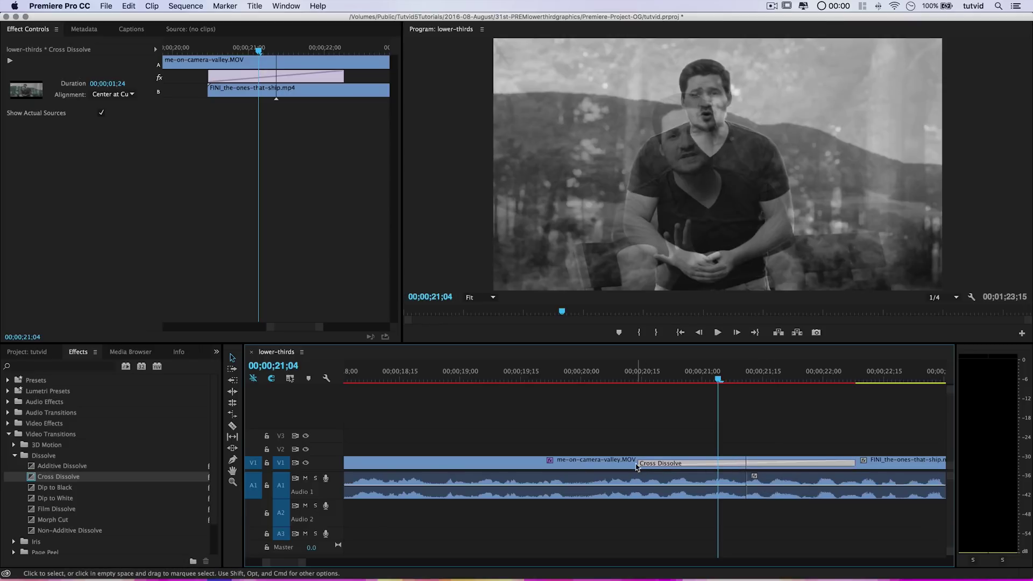
left_click_drag(639, 463, 741, 466)
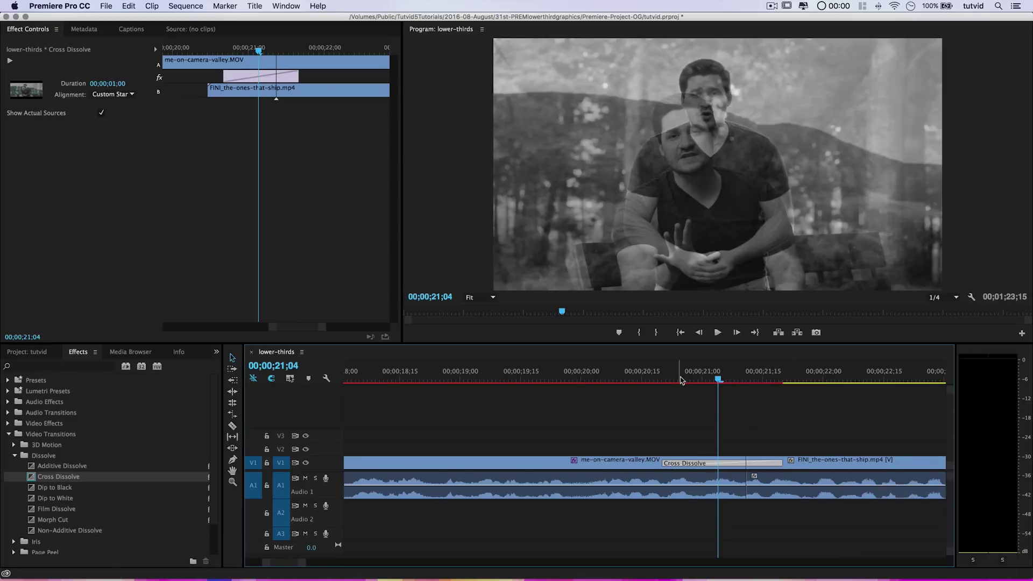
left_click(681, 380)
key("space")
Slide the dissolve later so it sits mostly after the cut, and play it back.
left_click(682, 381)
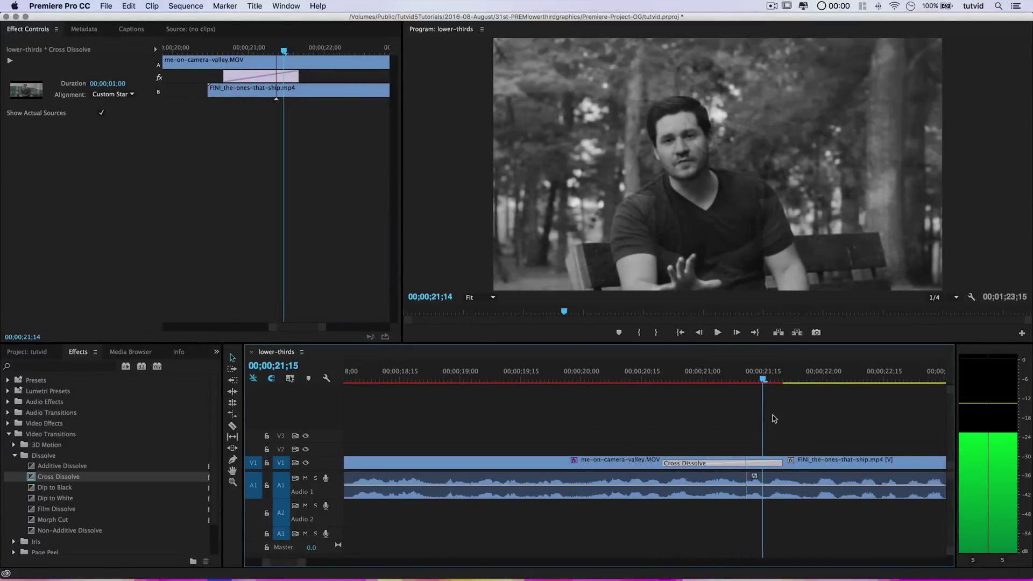
left_click(674, 381)
left_click_drag(702, 462, 742, 460)
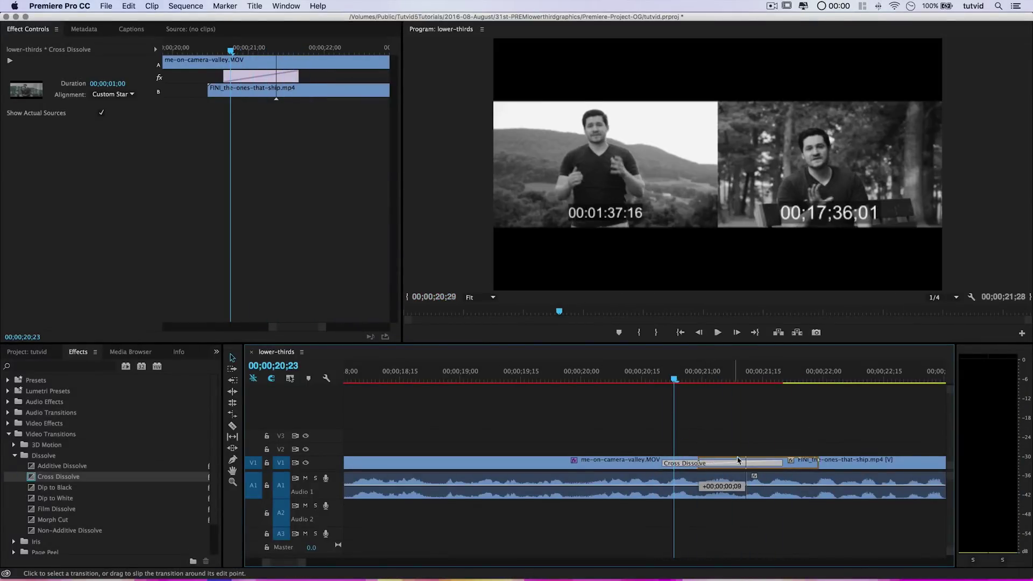
key("space")
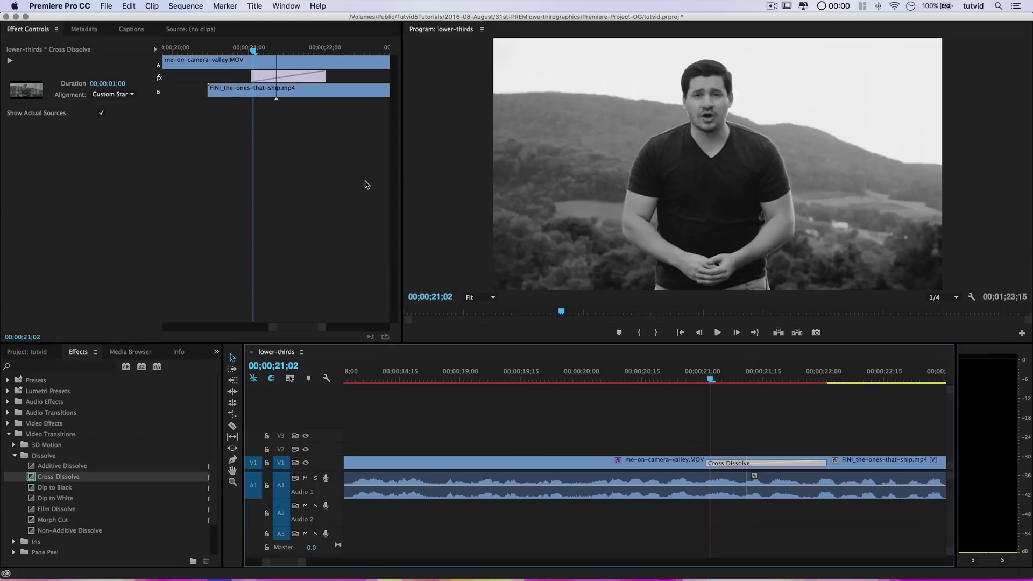
Cycle the dissolve's Alignment through Center at Cut, Start at Cut, End at Cut, then back to Center at Cut.
left_click_drag(299, 81, 324, 76)
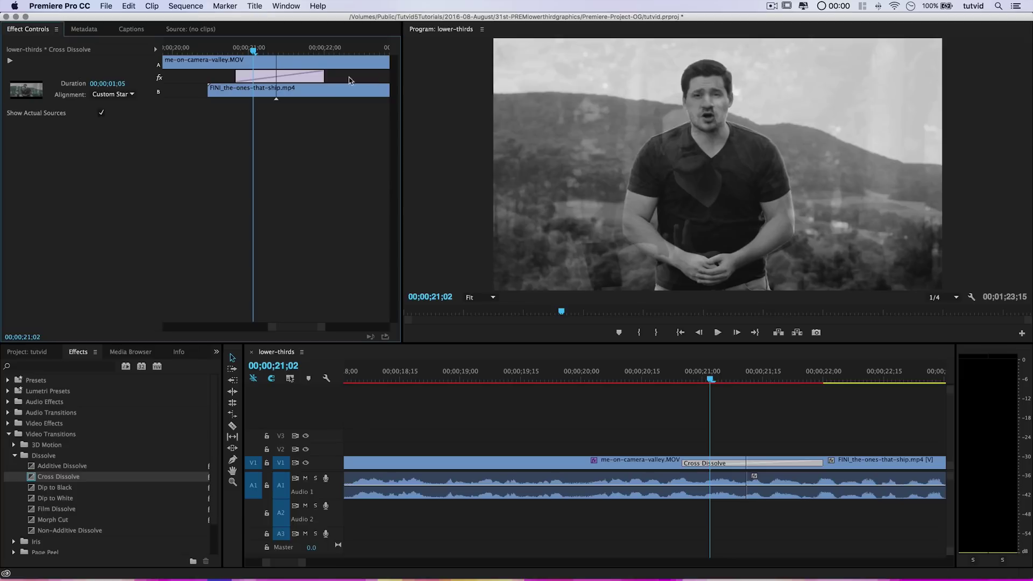
left_click(118, 96)
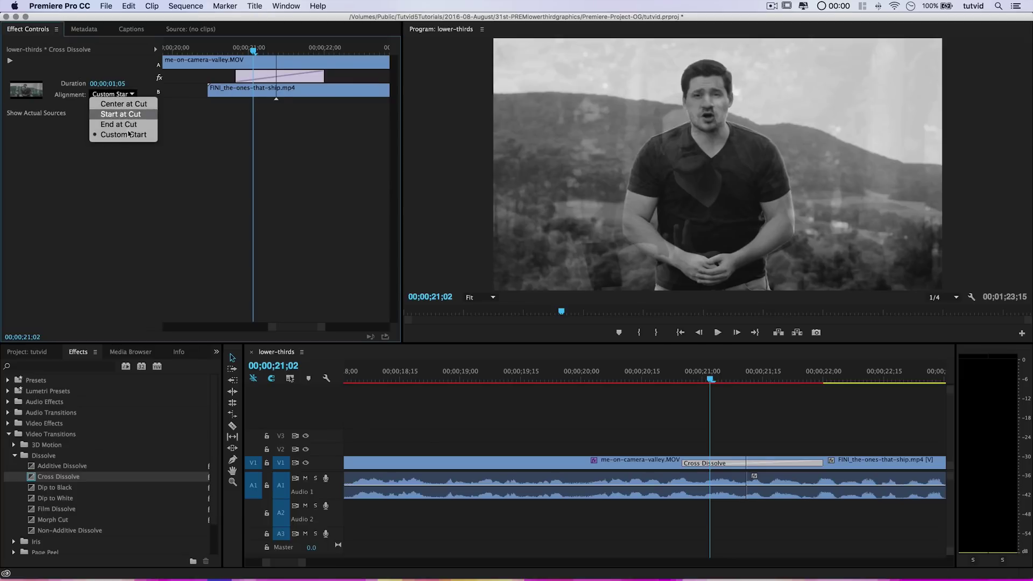
left_click(131, 104)
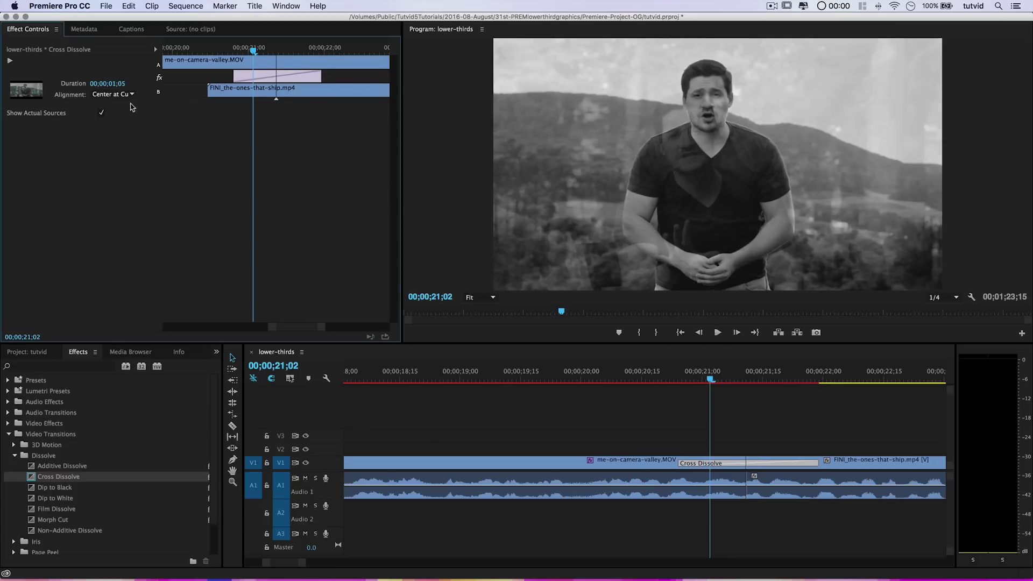
left_click(122, 96)
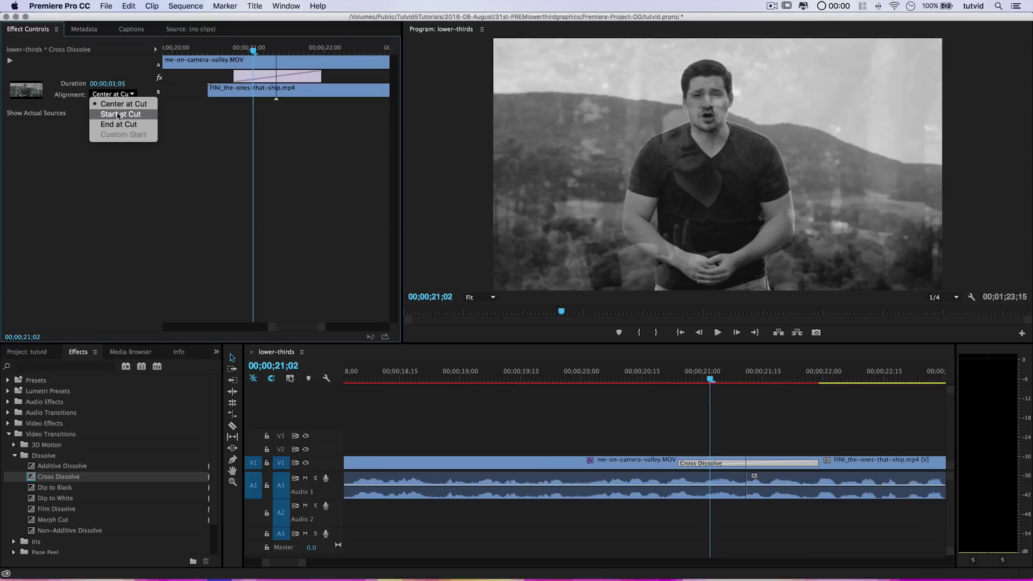
left_click(118, 116)
left_click(113, 95)
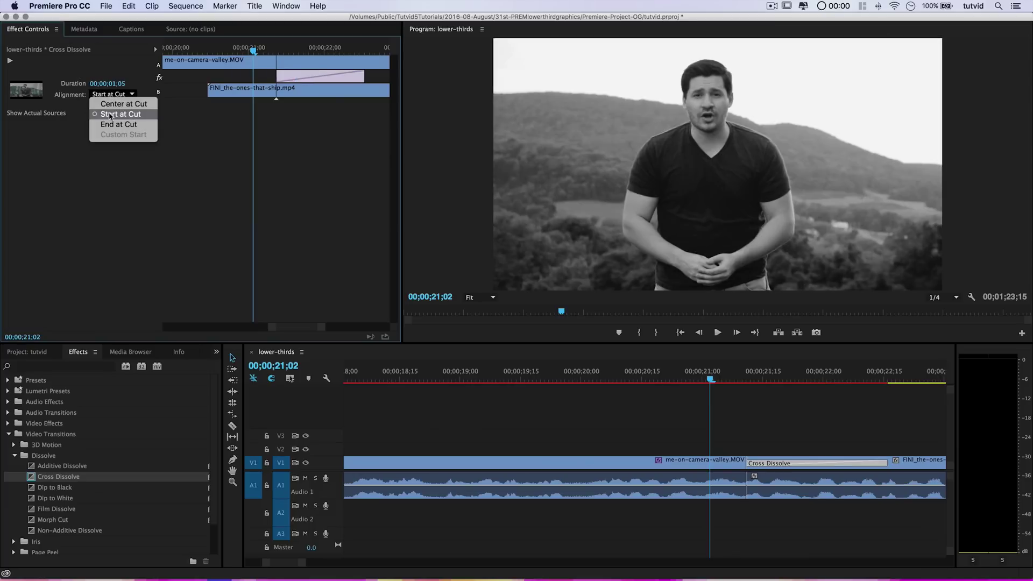
left_click(140, 124)
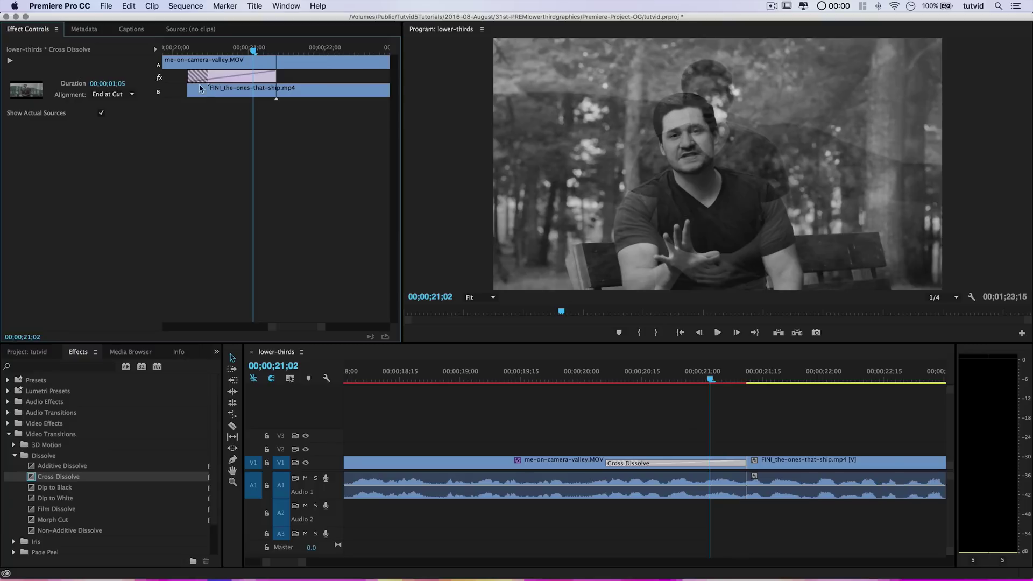
left_click(111, 96)
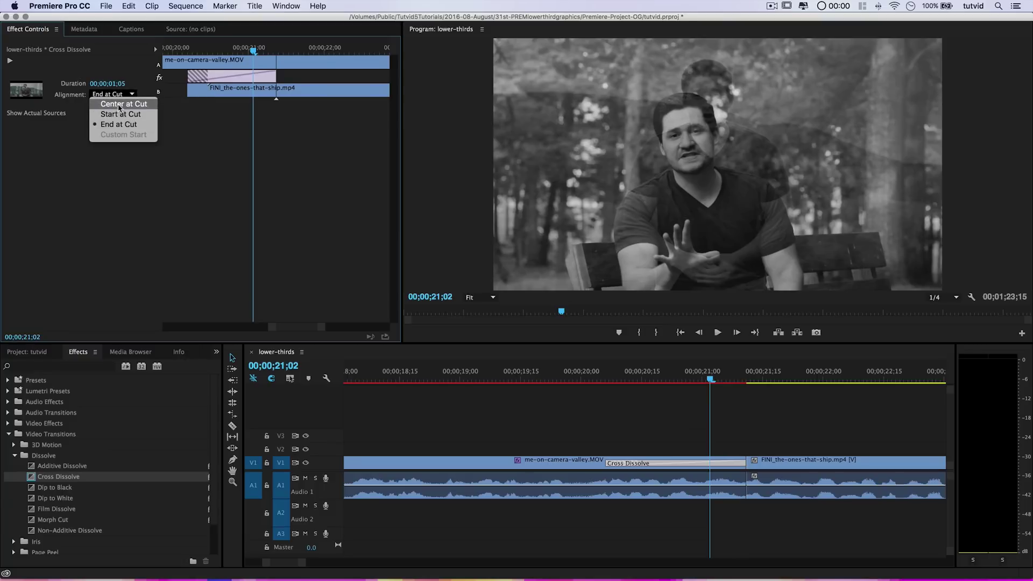
left_click(120, 105)
left_click_drag(289, 80, 286, 80)
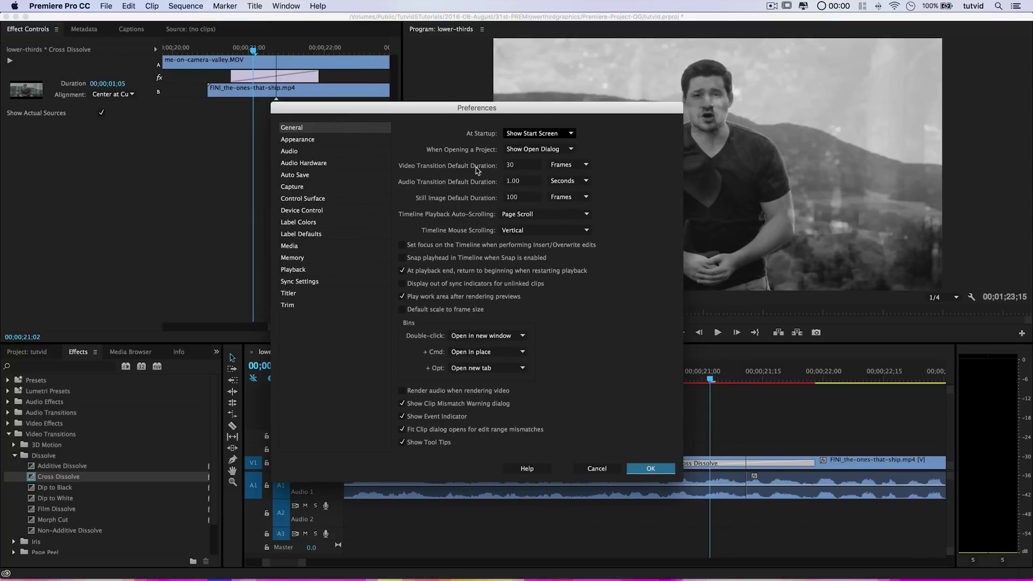
Keep the Video Transition Default Duration measured in frames in General preferences.
left_click(578, 168)
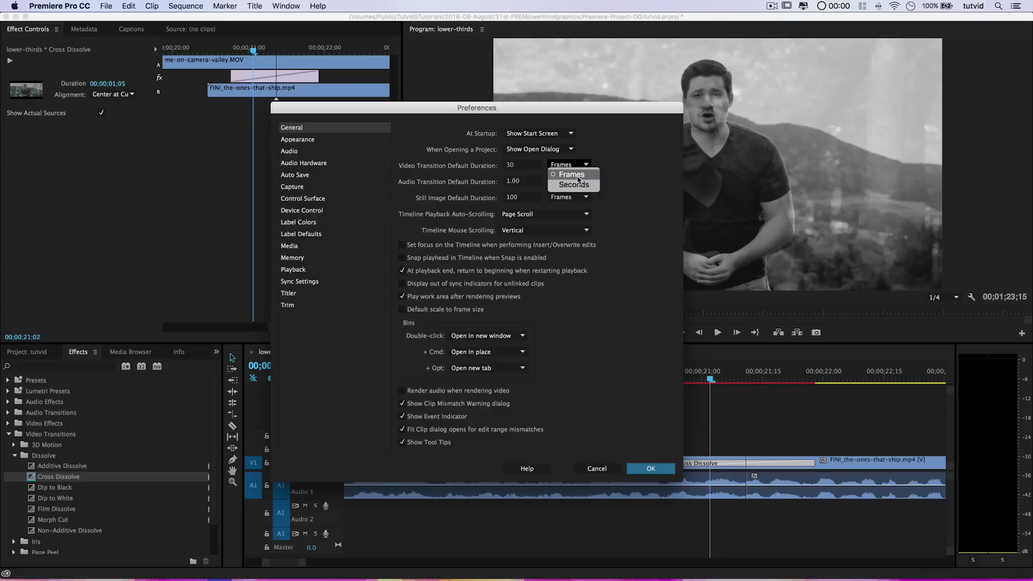
left_click(526, 165)
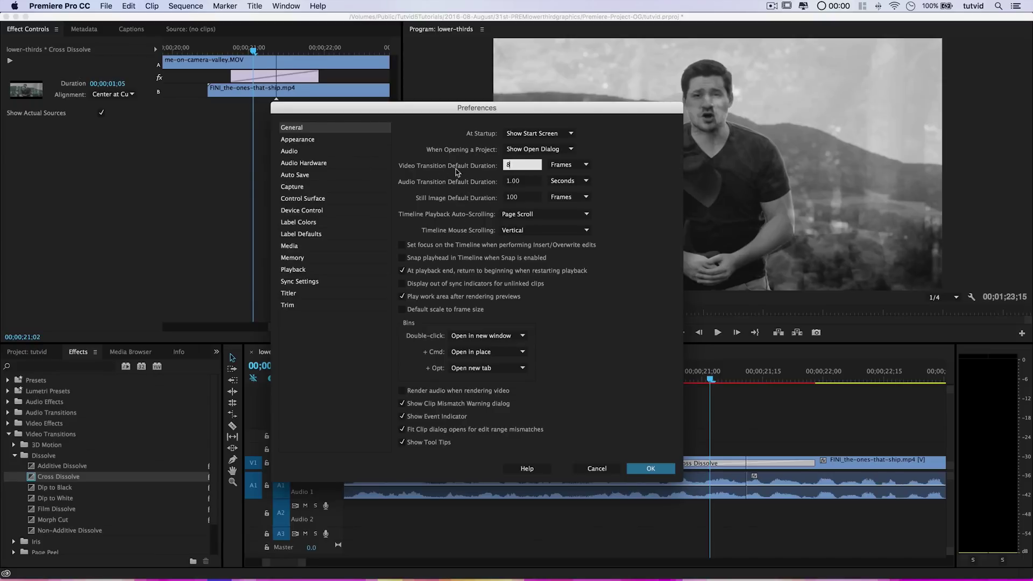
Delete the old Cross Dissolve, apply the short 8-frame default transition at the cut, and play it.
left_click(651, 467)
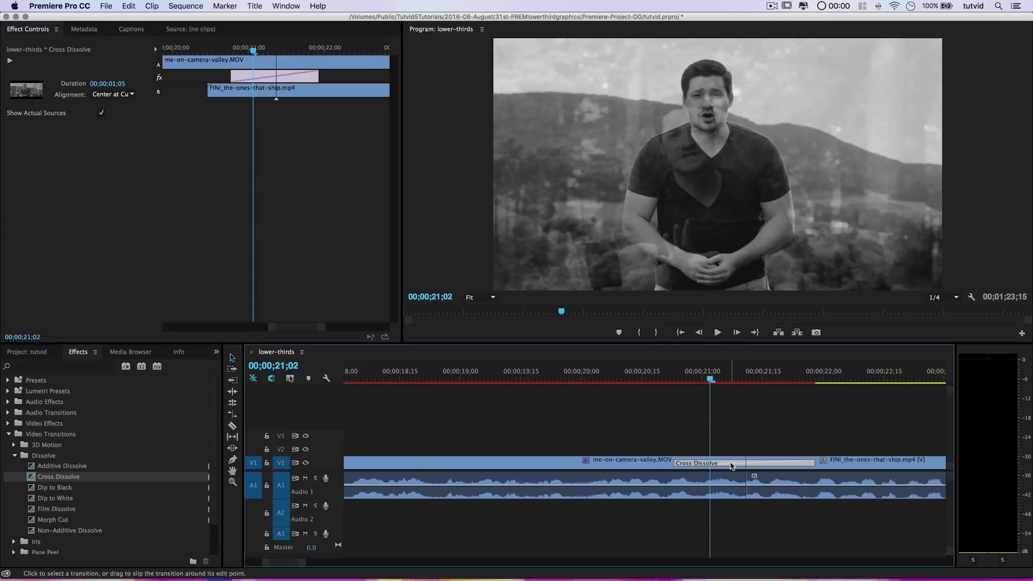
key("Delete")
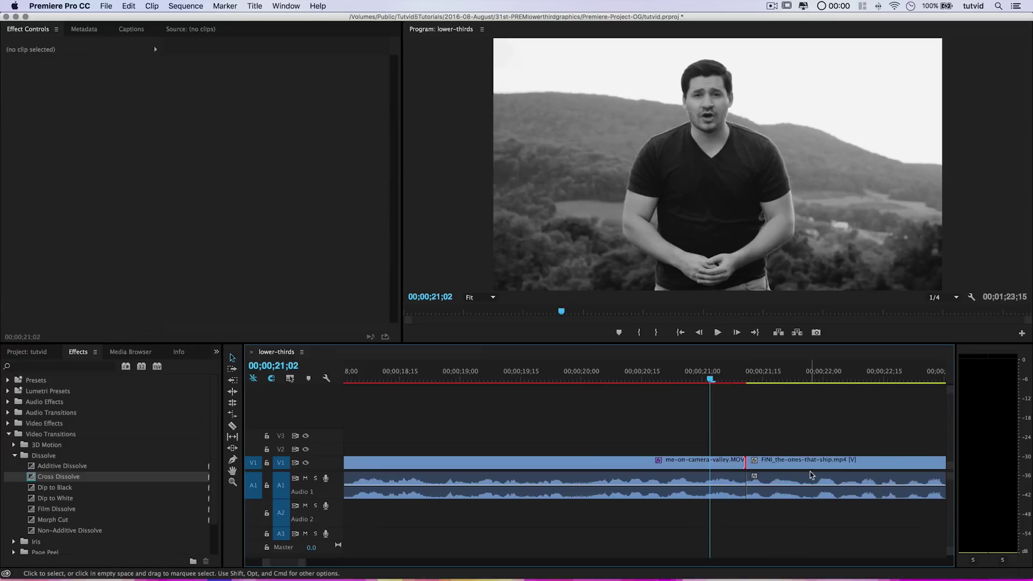
key("super+d")
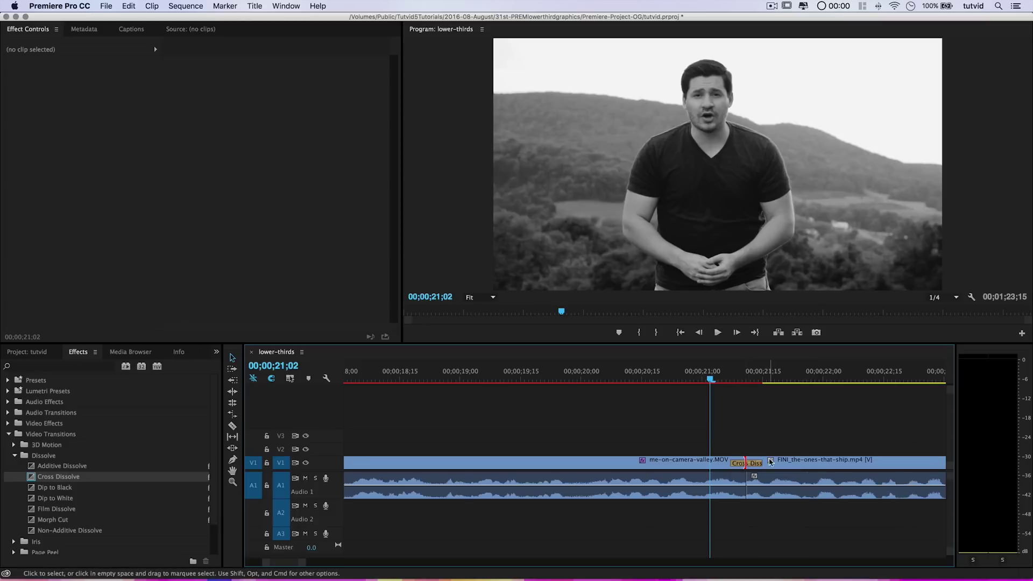
left_click(562, 383)
key("space")
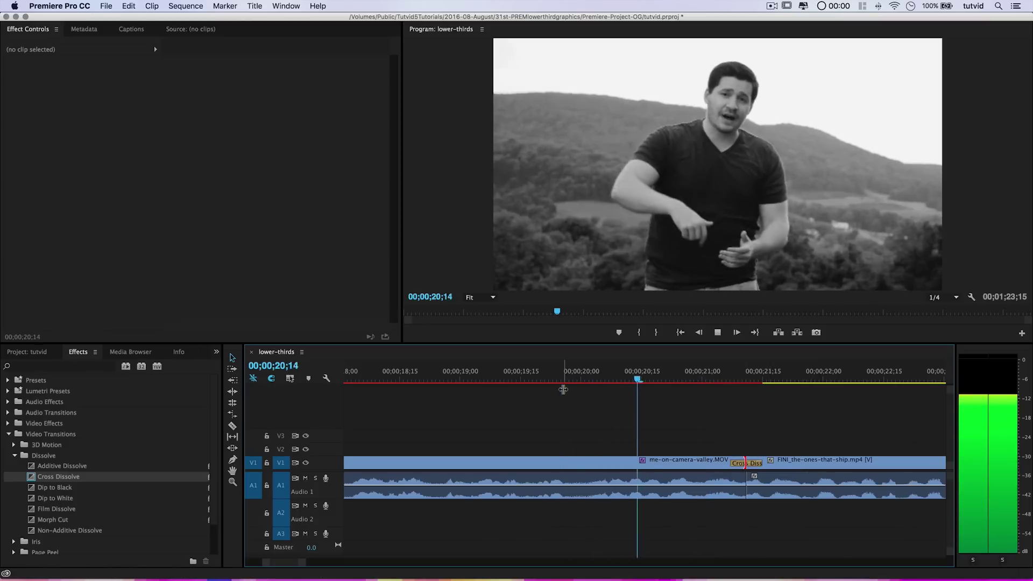